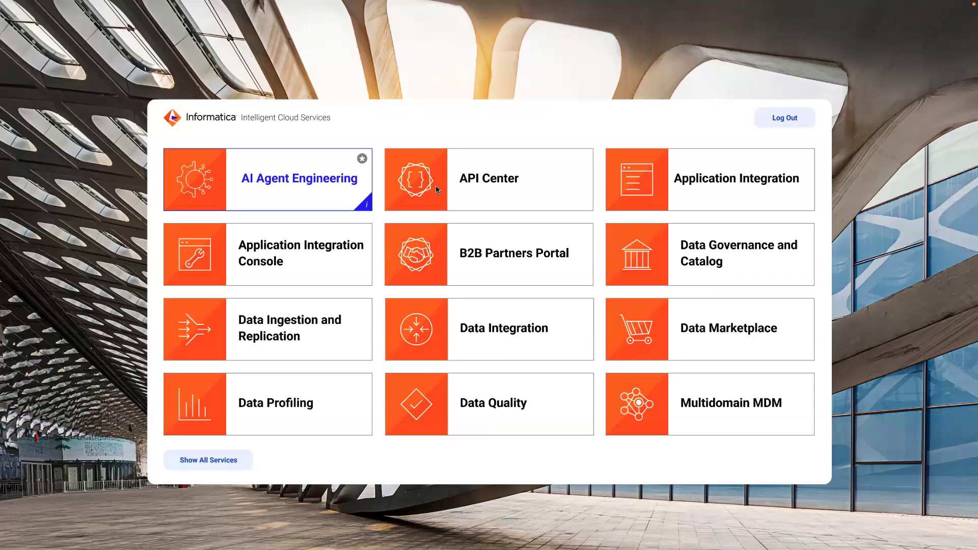
Open the Agent Hub in the AI Agent Engineering service and search it for "Supply Chain".
click(359, 184)
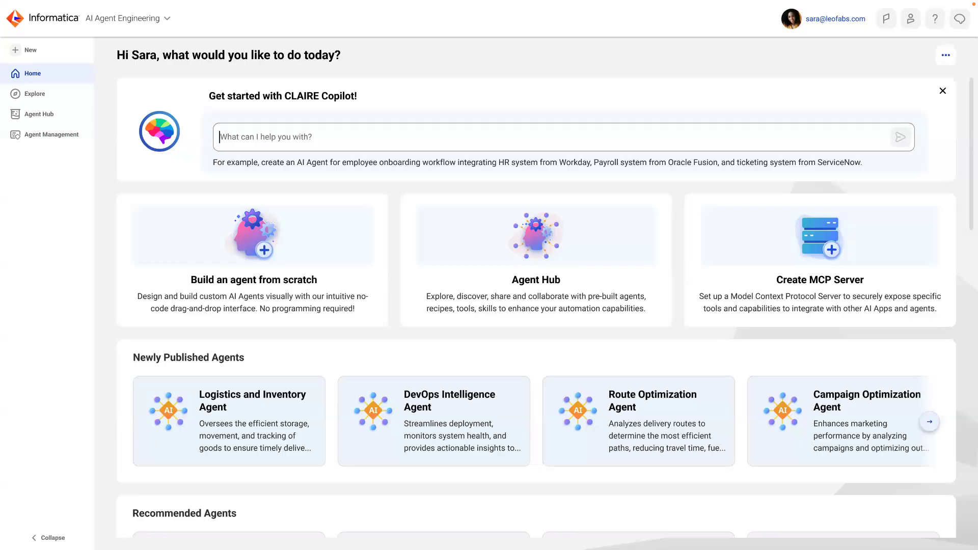
click(54, 115)
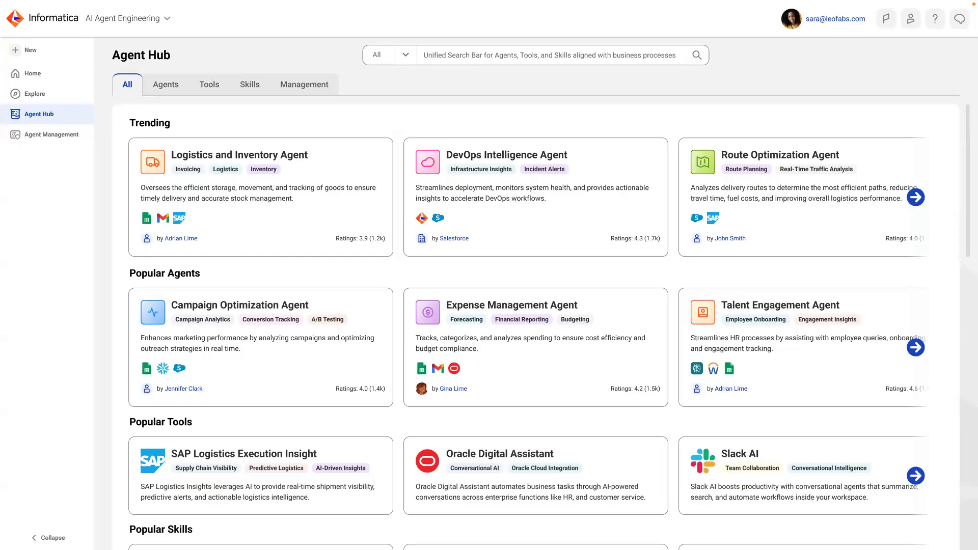
click(531, 57)
text(Supply Chain)
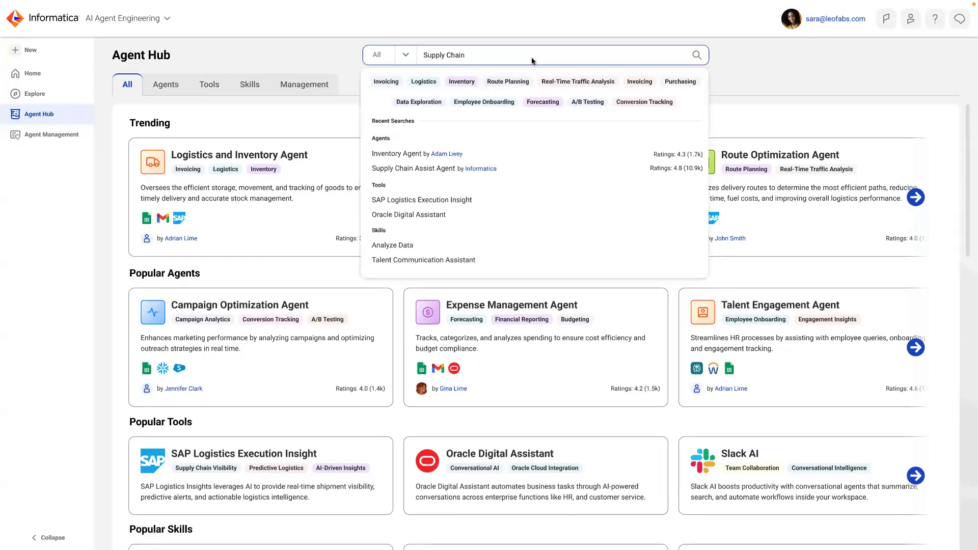
key(Return)
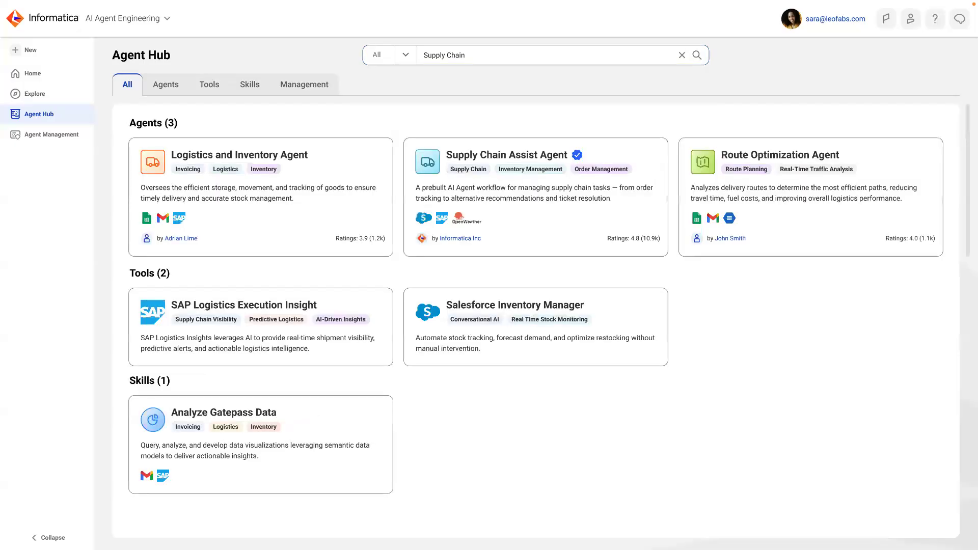
Open the Supply Chain Assist Agent by Informatica Inc and use it as the starting workflow.
click(535, 171)
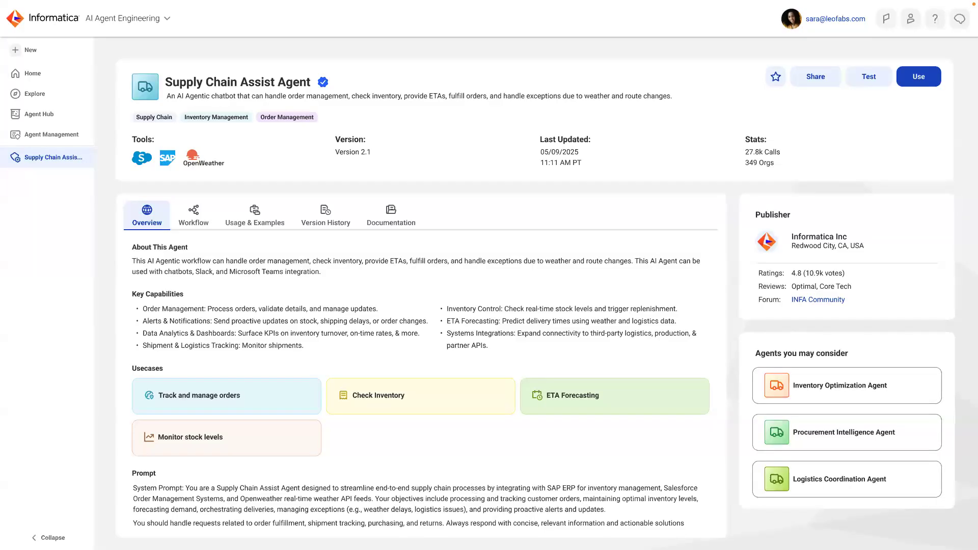
click(914, 82)
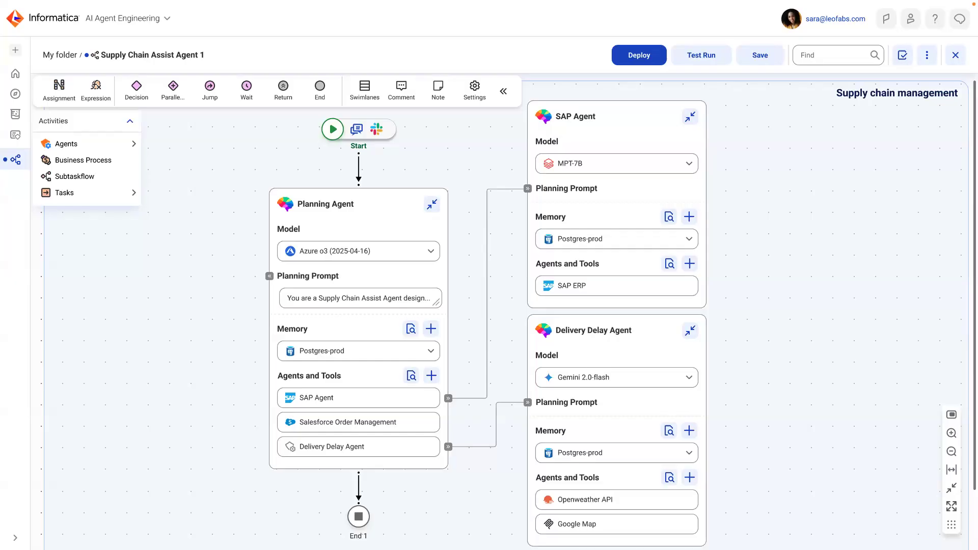
Select Azure o3 (2025-04-16) as the model of the Planning Agent.
click(380, 218)
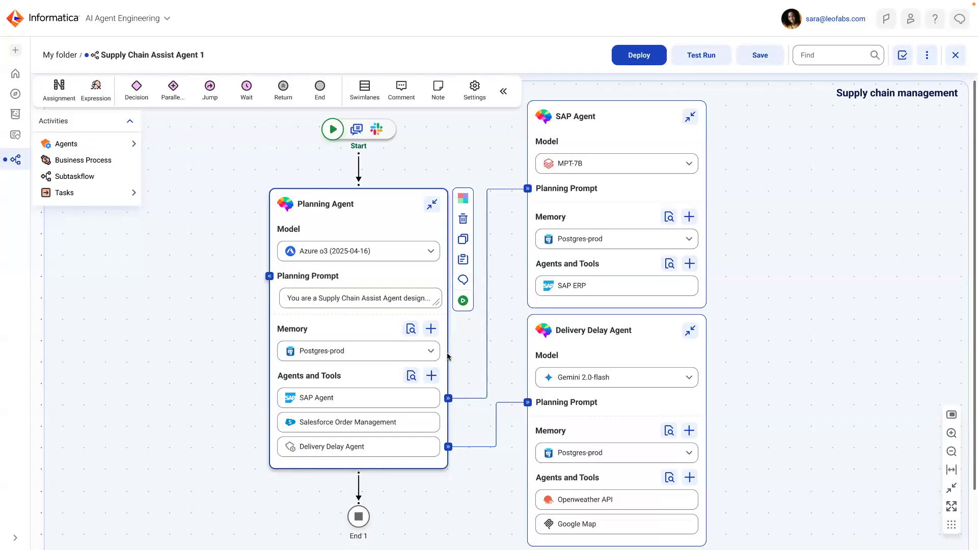
click(272, 276)
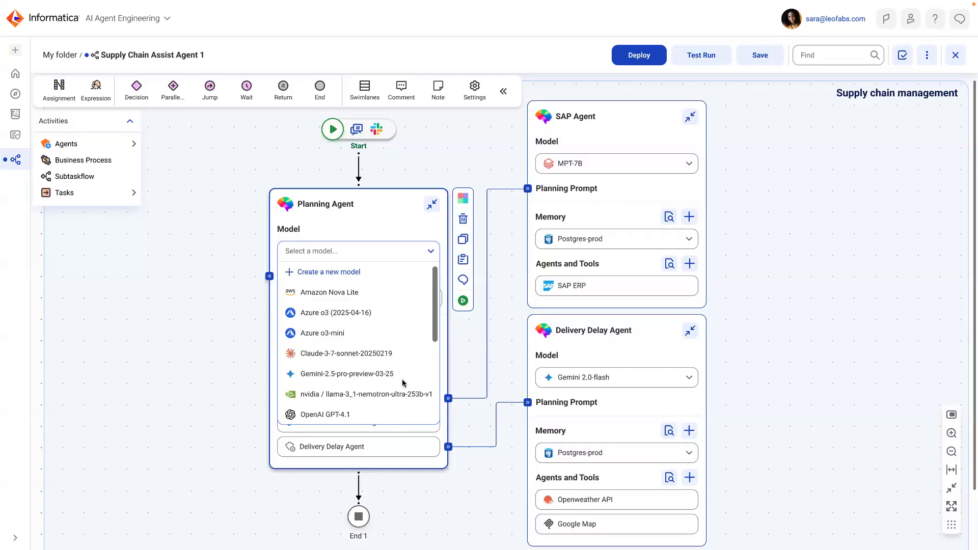
click(328, 314)
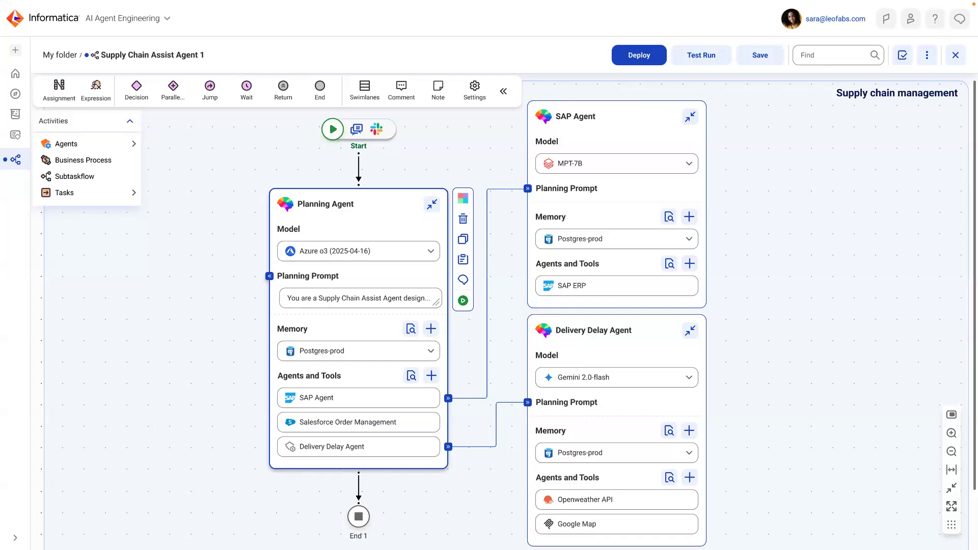
click(412, 360)
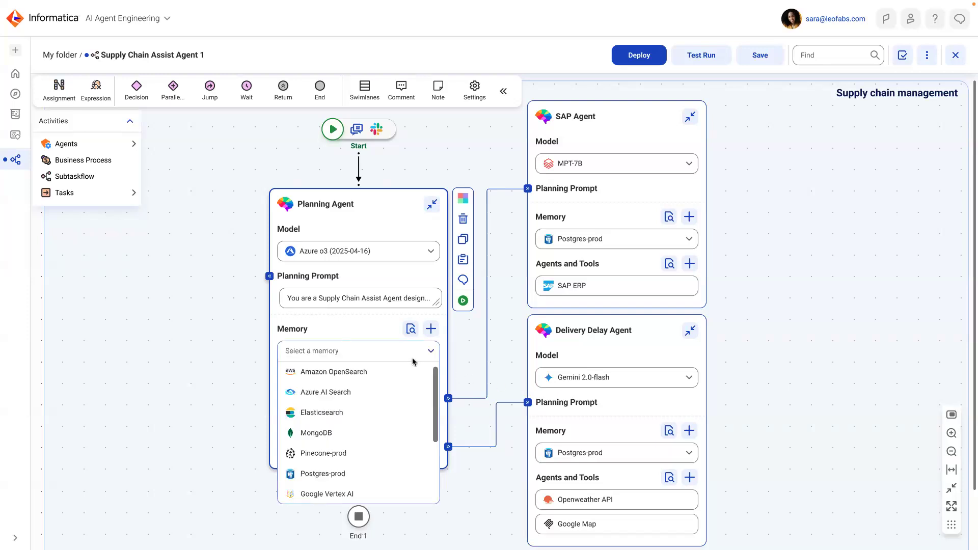
click(340, 464)
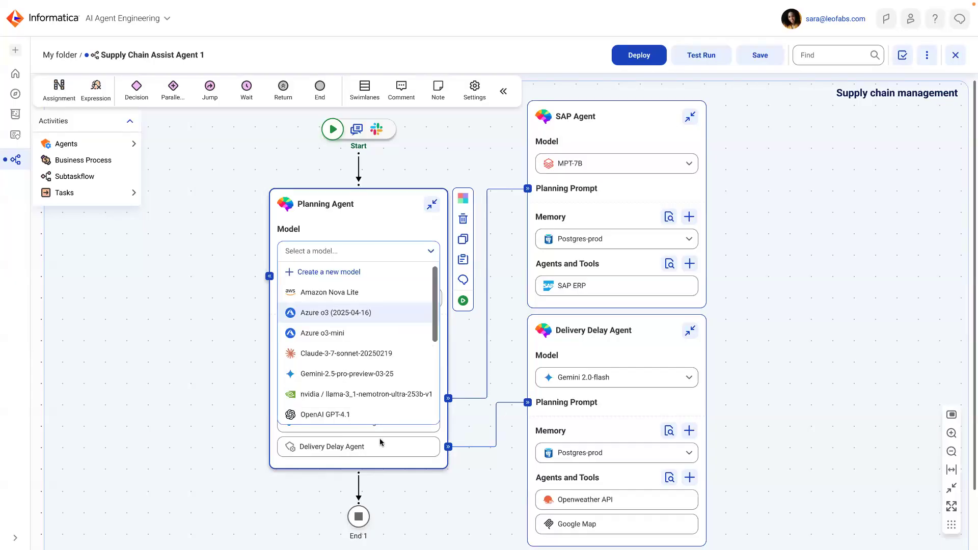
click(525, 398)
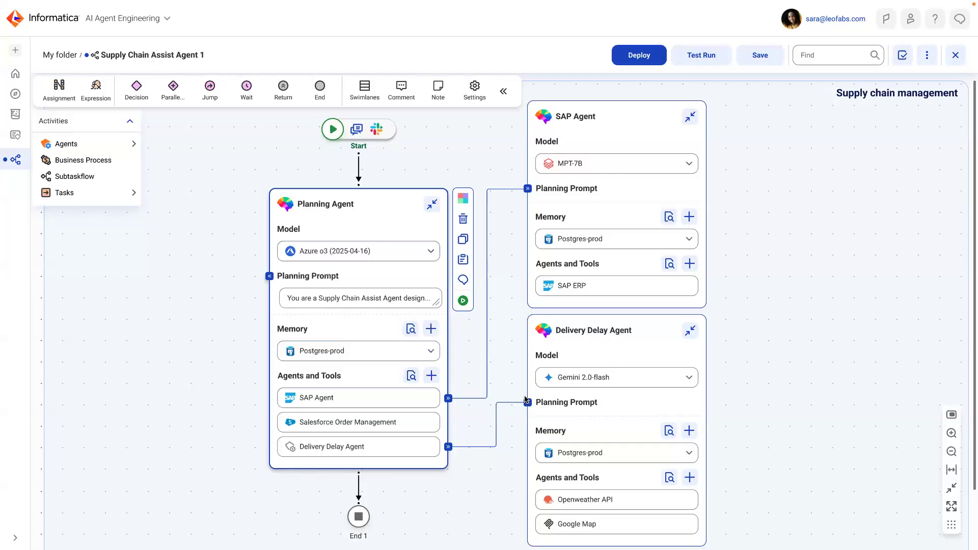
Set the Planning Agent's memory to Pinecone-prod.
click(431, 352)
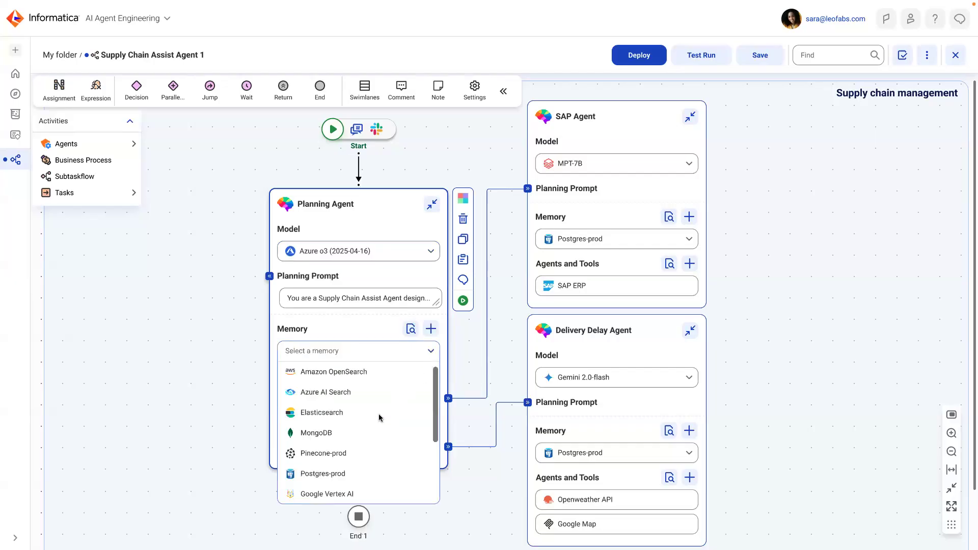
click(327, 455)
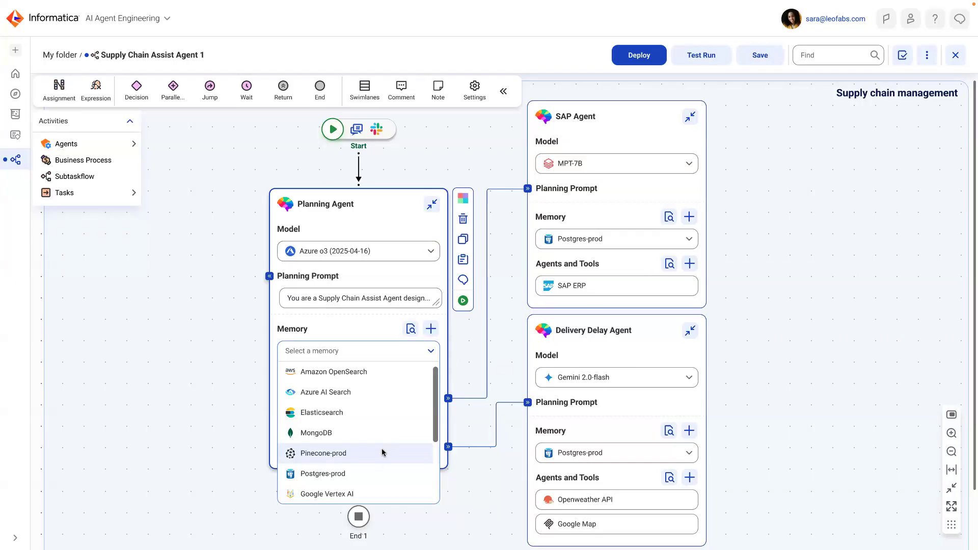
key(Return)
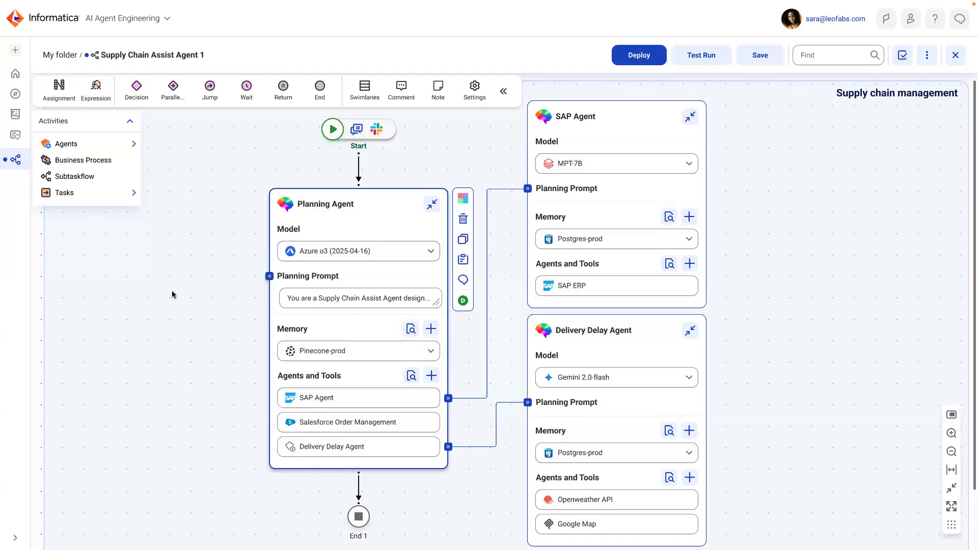
Expand the Planning Agent's prompt and ask Claire Copilot to "Add product, supplier catalog, ticketing system, and suggest alternatives.".
click(270, 277)
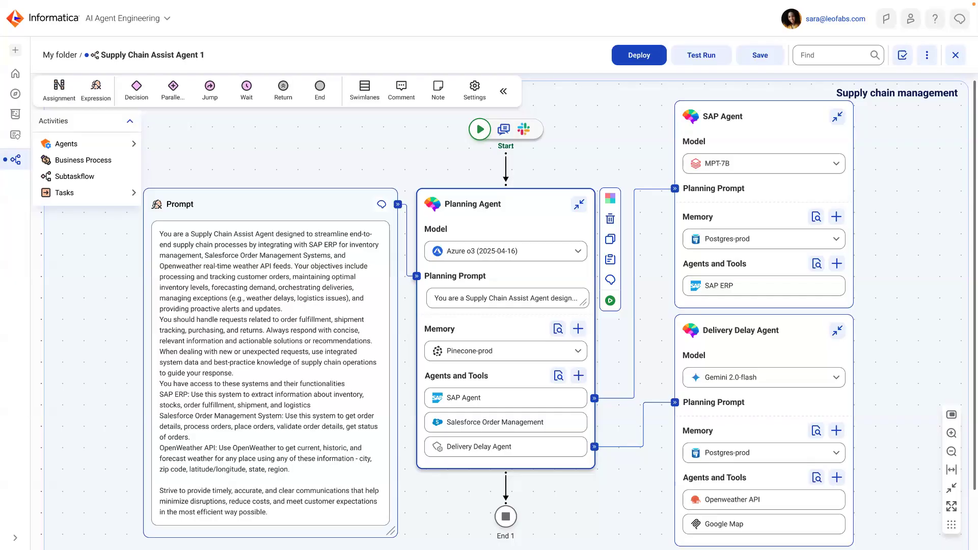
click(382, 204)
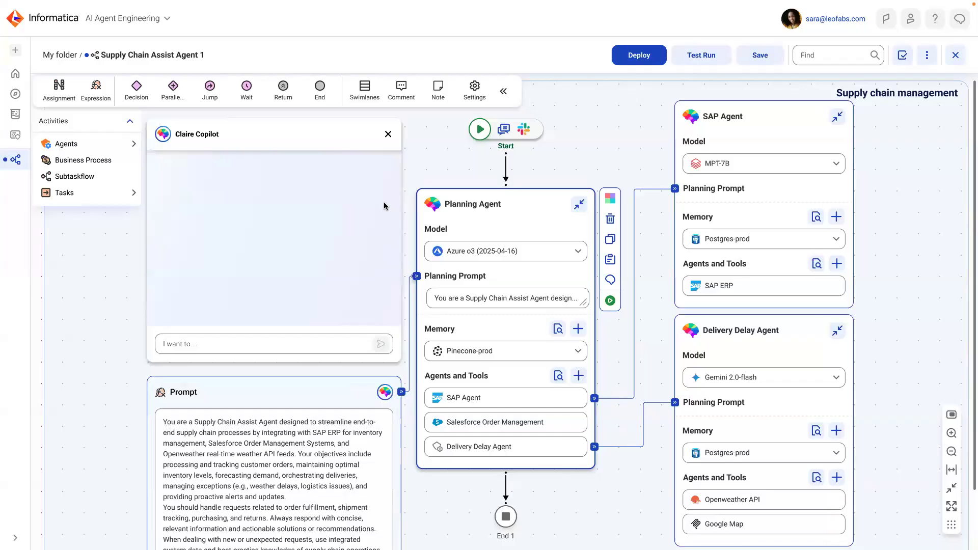
click(288, 340)
text(Add product,)
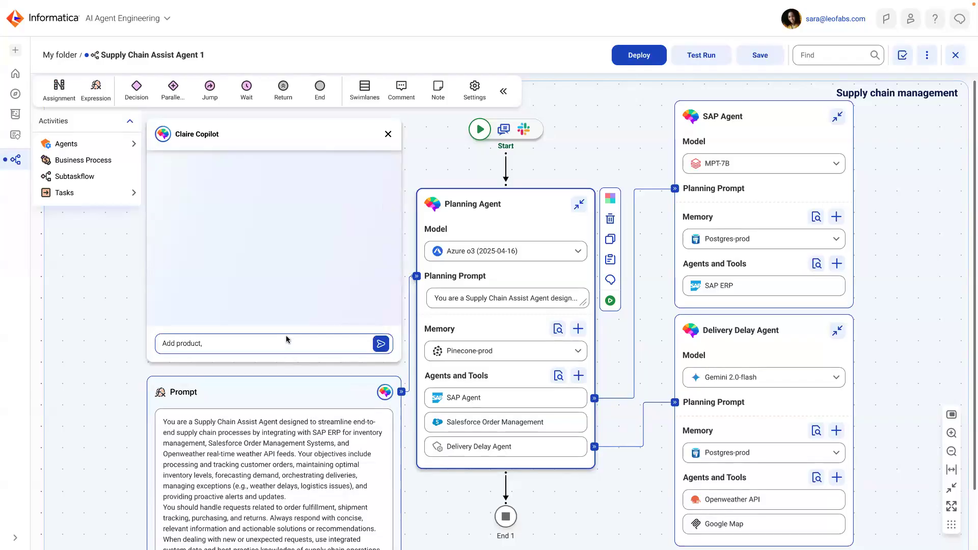
text( supplier catalog, tick)
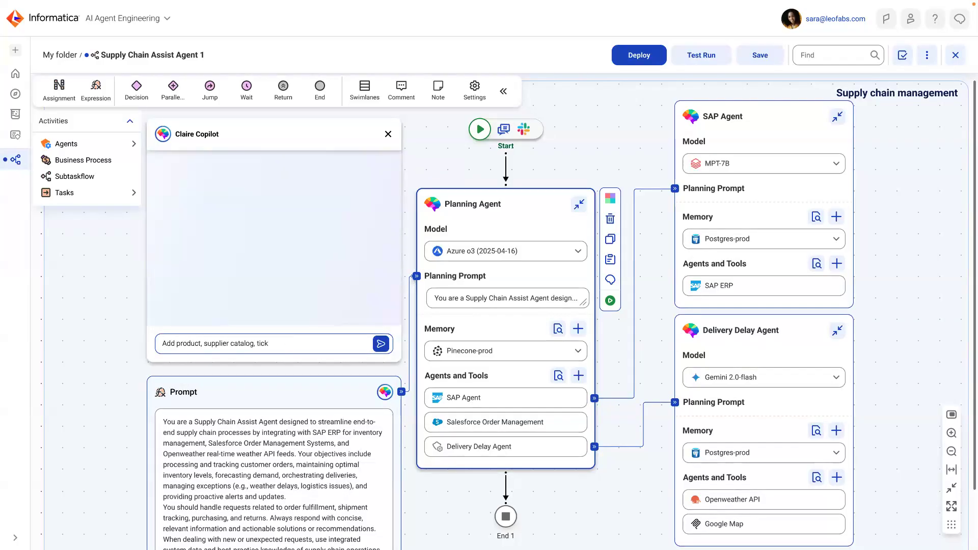
text(eting system, and suggest alternatives.)
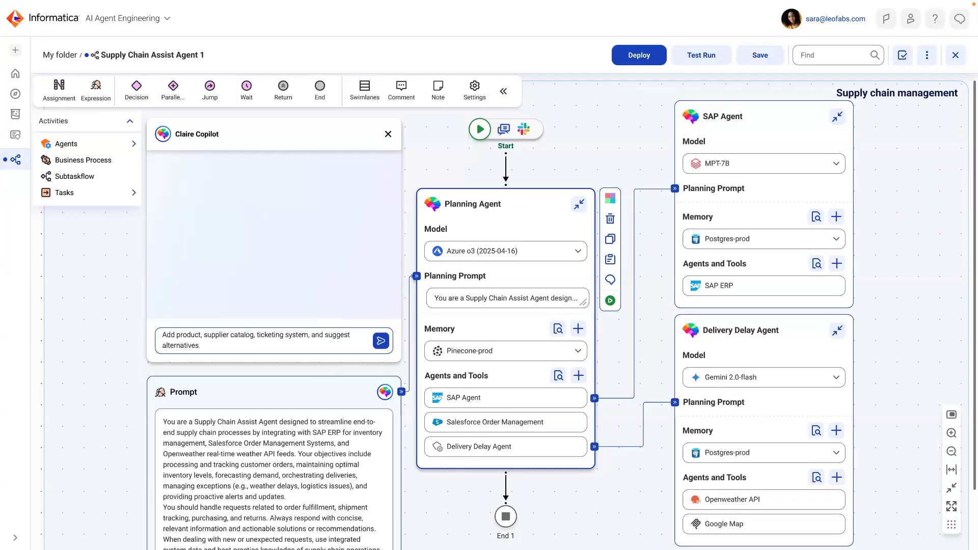
click(381, 341)
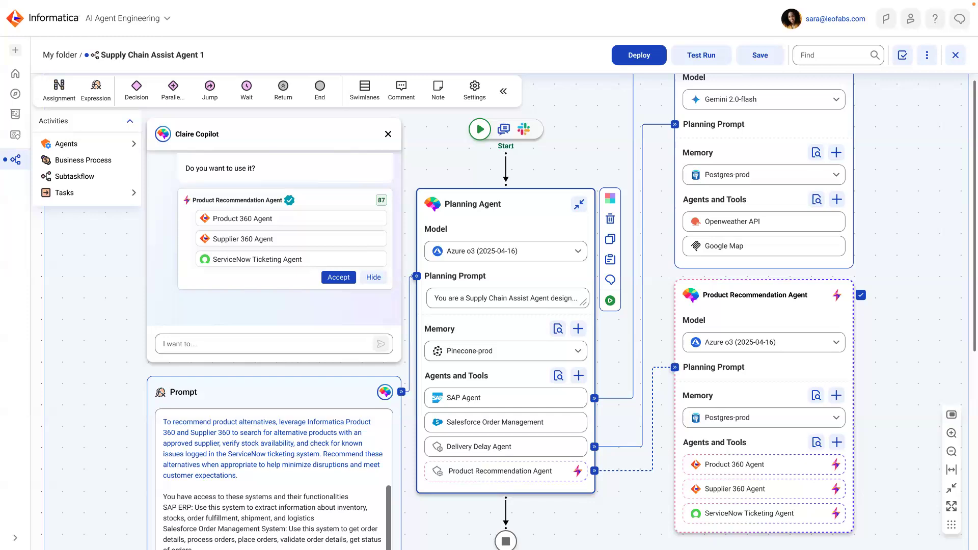
Accept Copilot's suggested Product Recommendation Agent and the Place an order process with Order-to-cash and Invoice processing.
click(335, 278)
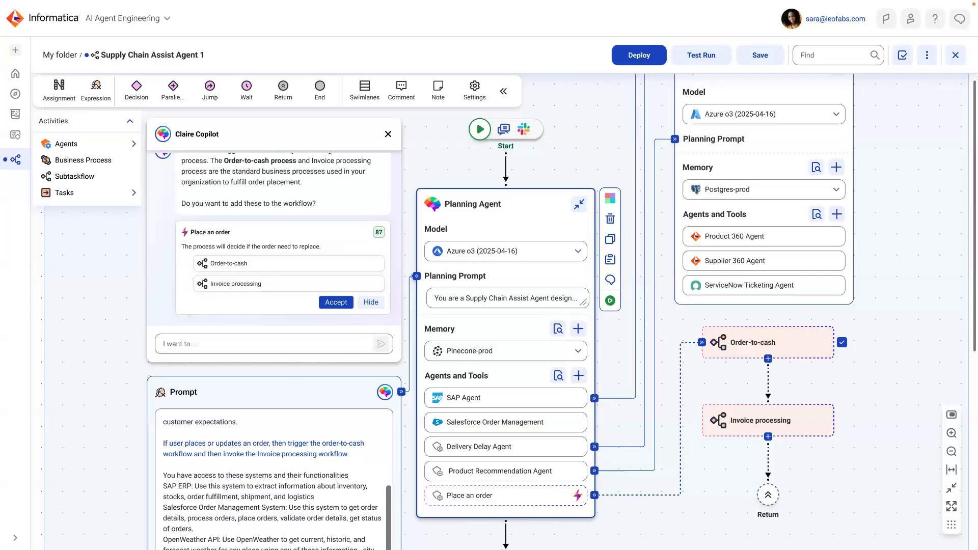
click(336, 303)
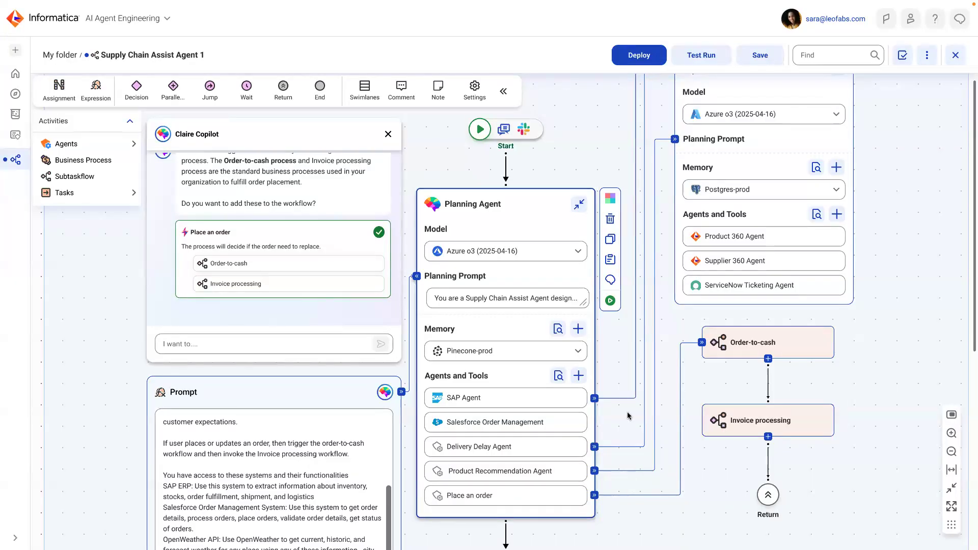
Browse the Agent Hub skills that can be added to the Planning Agent, and close the list without selecting any.
click(558, 376)
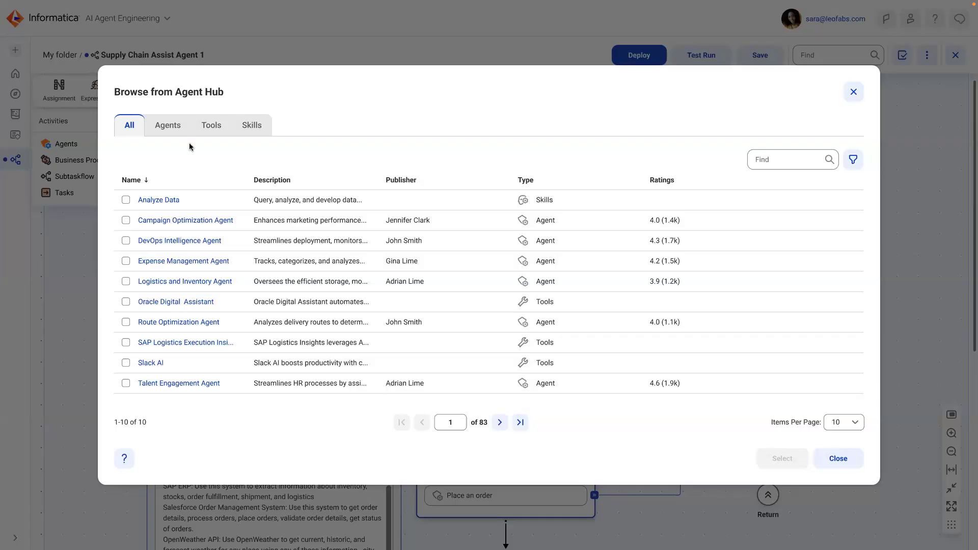
click(253, 127)
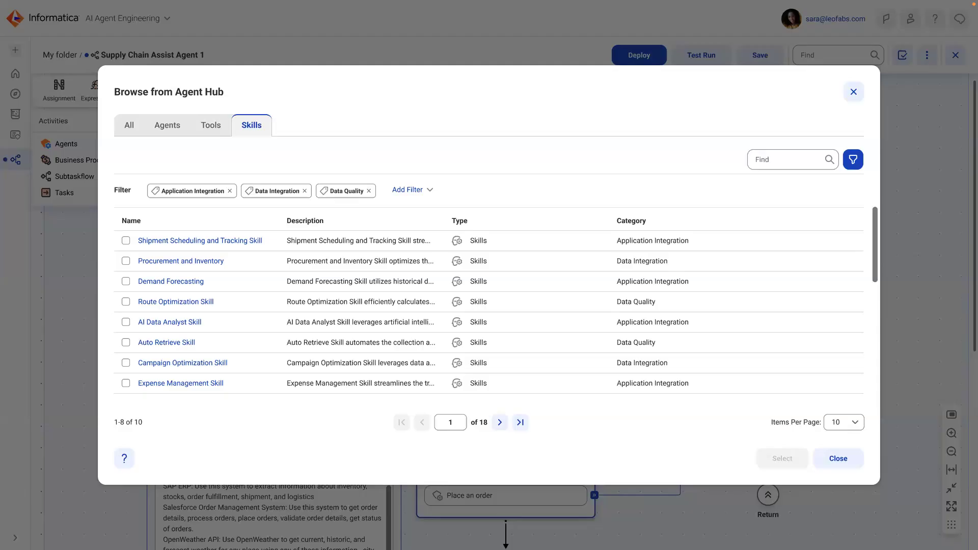
click(860, 99)
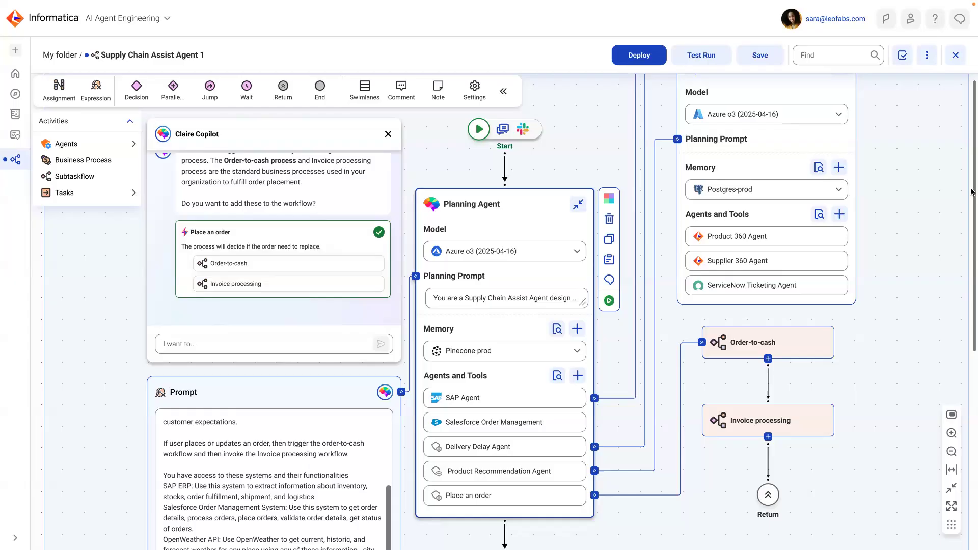
Start a test run of the workflow and submit "I want to check the status of my order" in the Test Console.
click(723, 65)
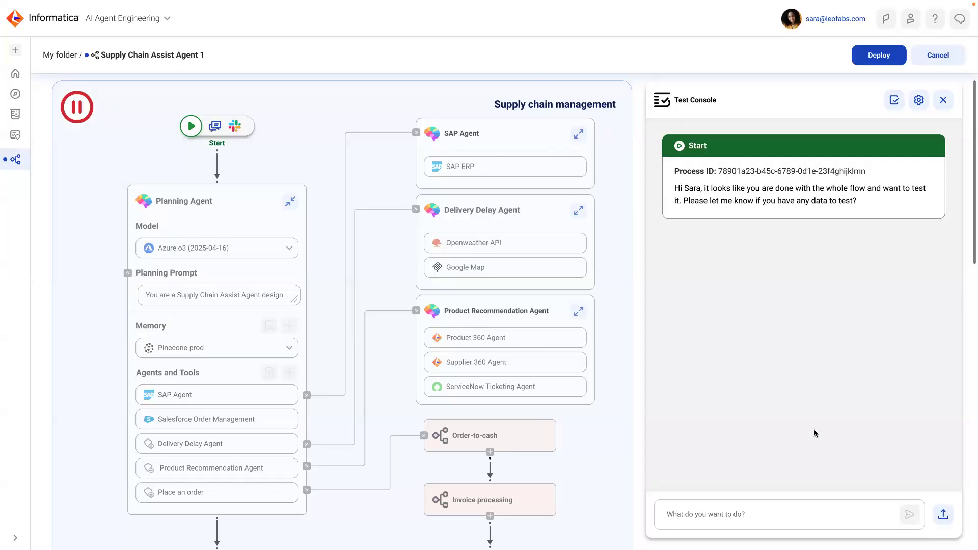
click(724, 522)
text(I want to ch)
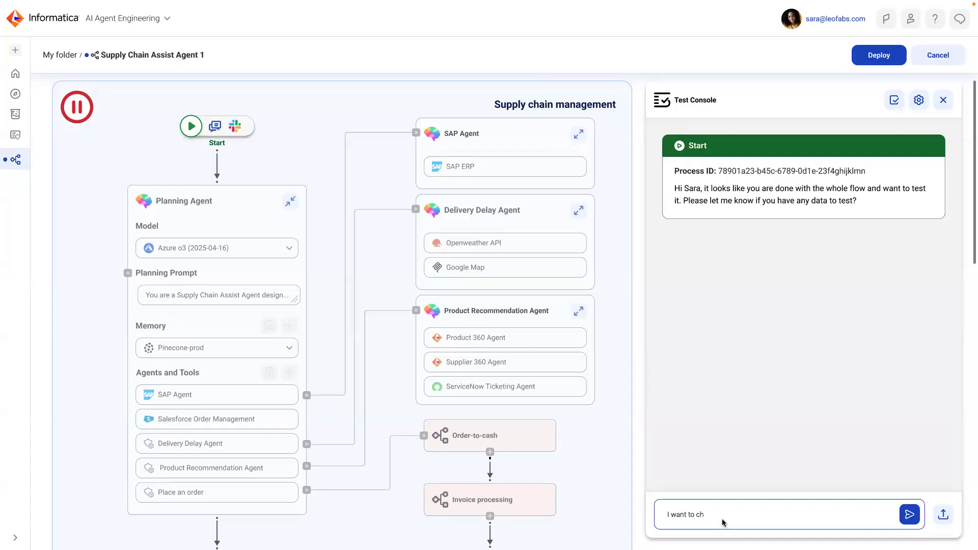
text(eck the status of my order)
click(910, 515)
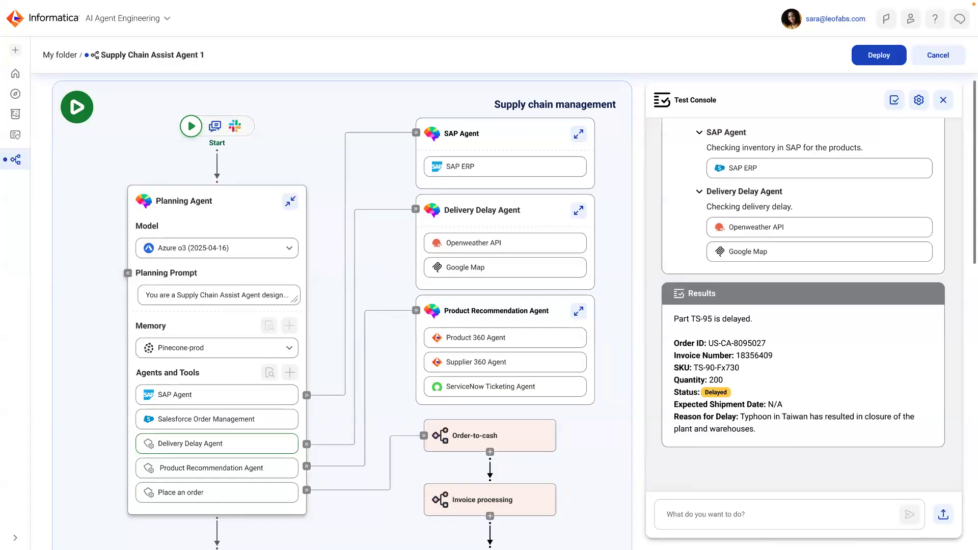
Send the follow-up request "Recommend alternatives" in the Test Console.
click(817, 517)
text(Recommend al)
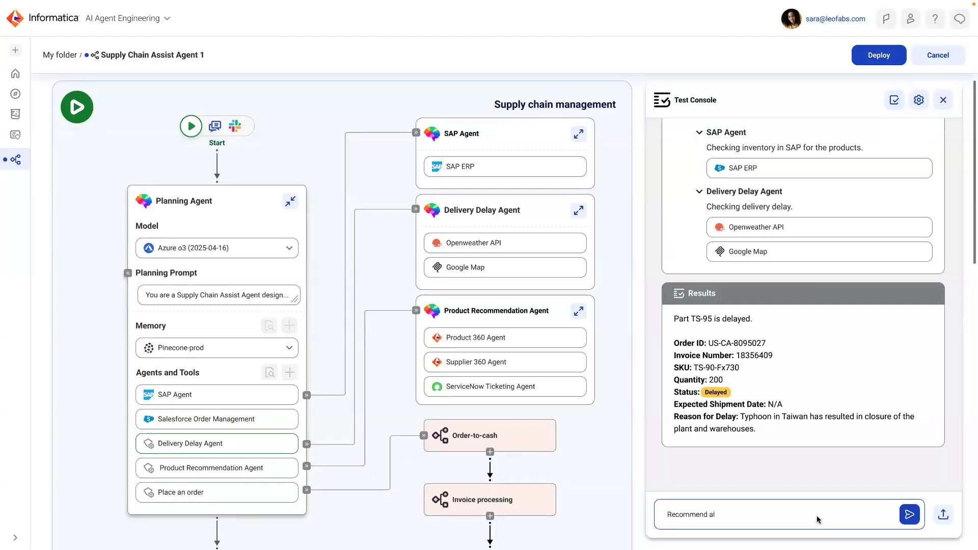
text(ternatives)
click(912, 518)
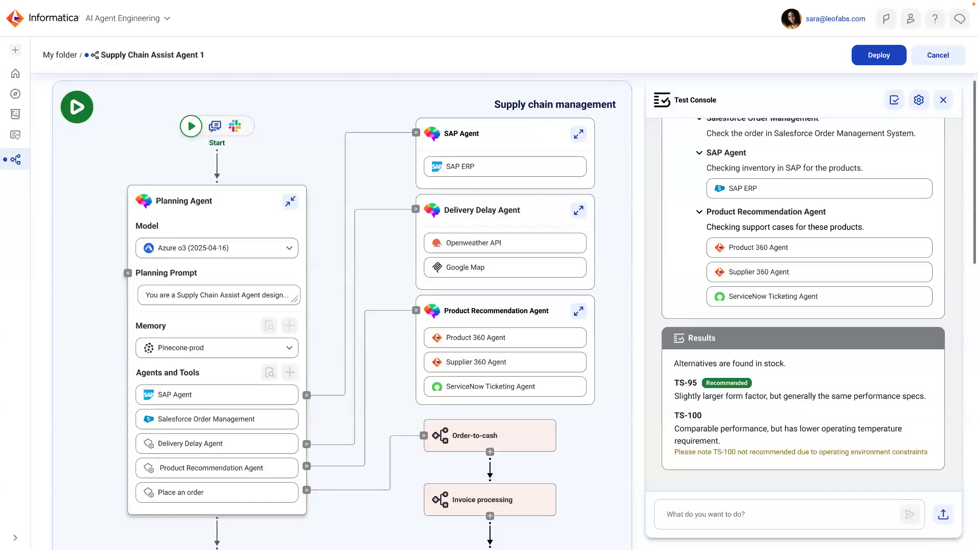
Deploy the workflow, exposed as both a REST API and an MCP server with JWT authentication and a 10K RPM rate limit.
click(879, 55)
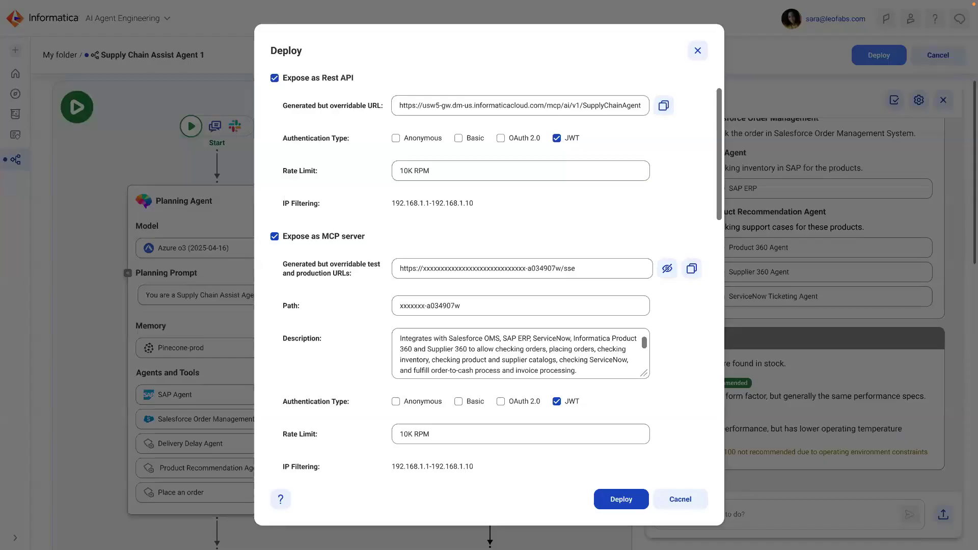
scroll(712, 408, down, 3)
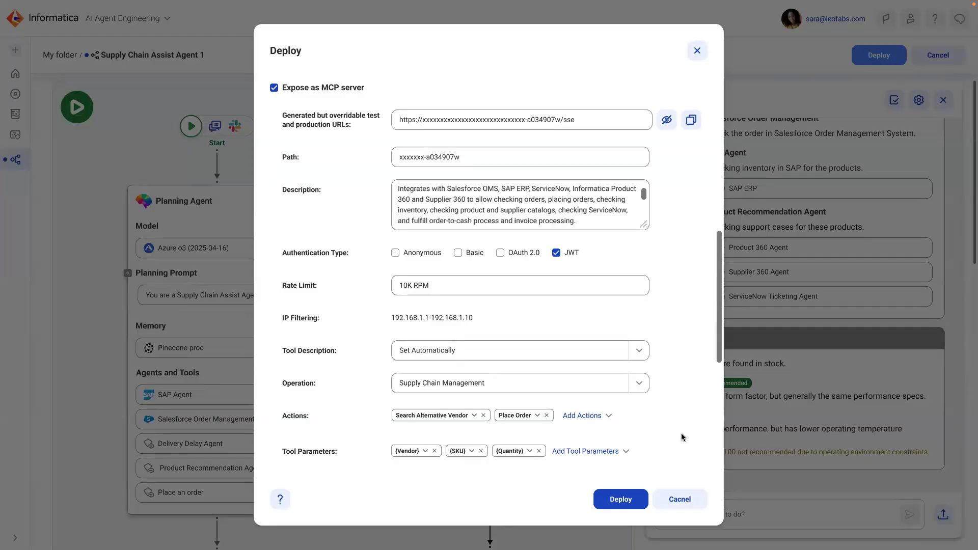
click(631, 495)
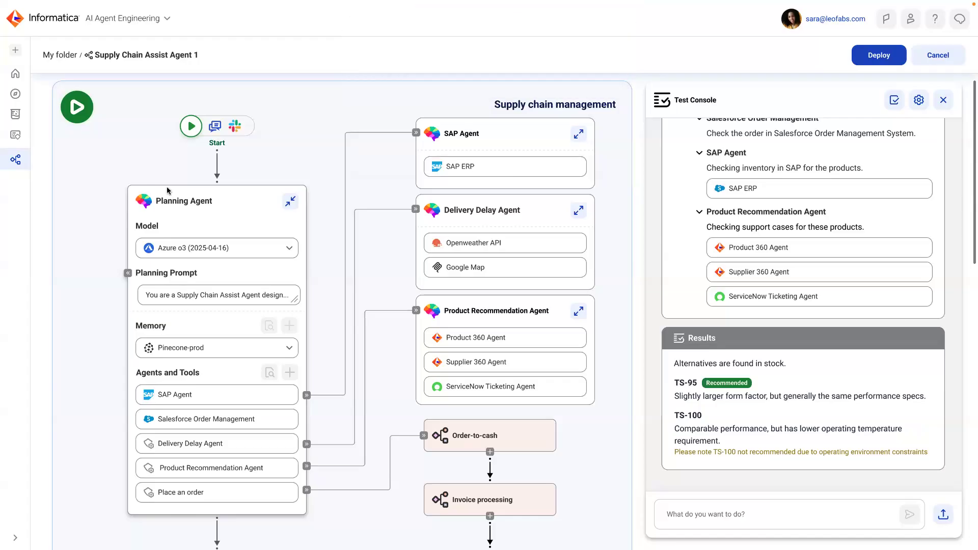
Open Agent Management and review the Supply Chain MCP server's deployment details and applied policies.
click(12, 136)
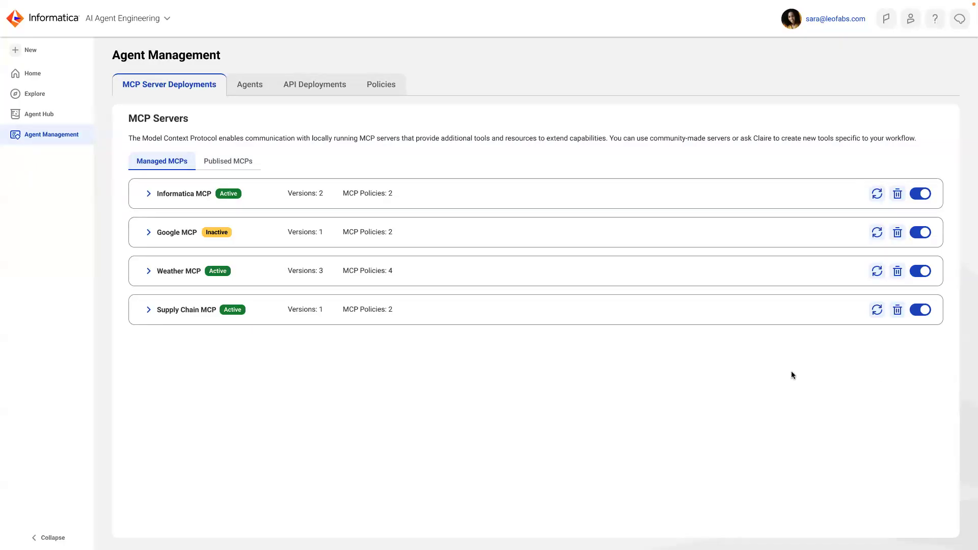
click(683, 316)
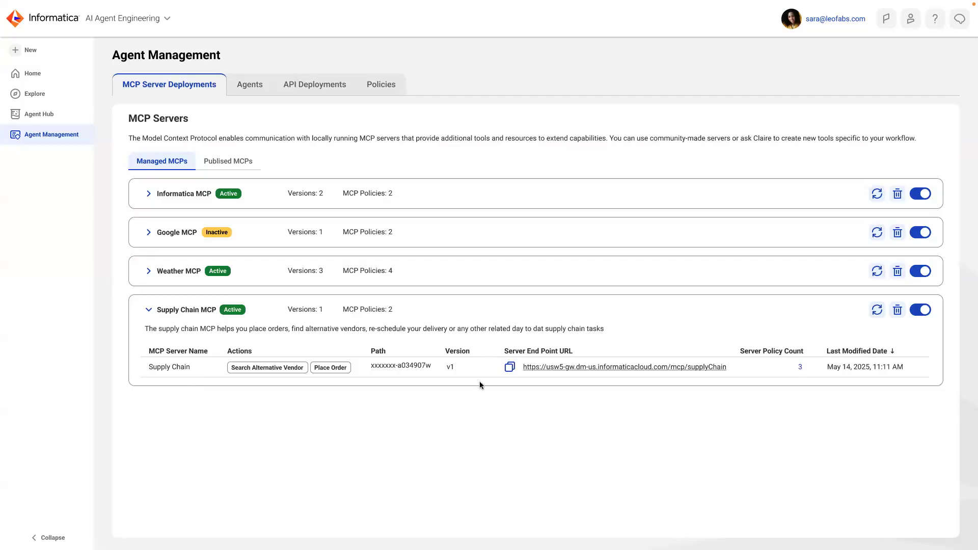
click(800, 368)
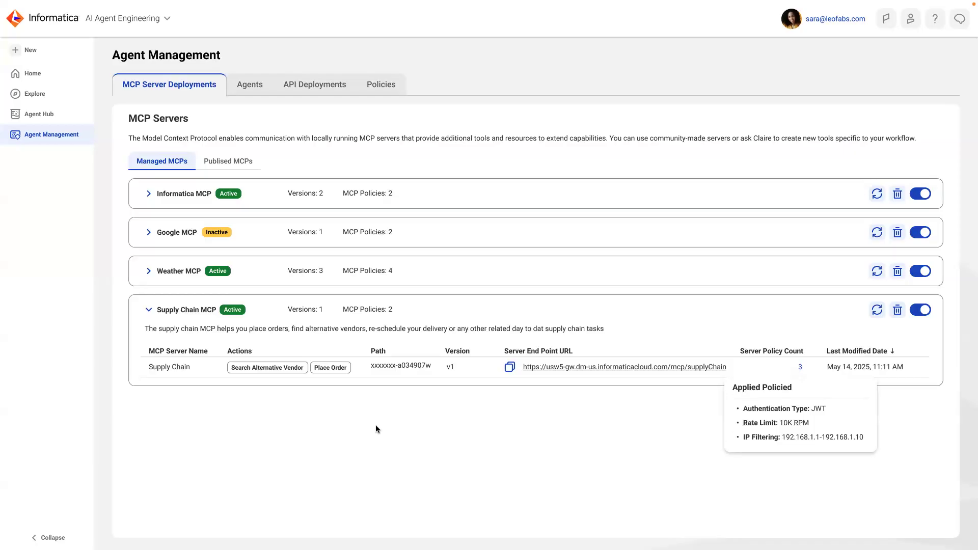
click(424, 451)
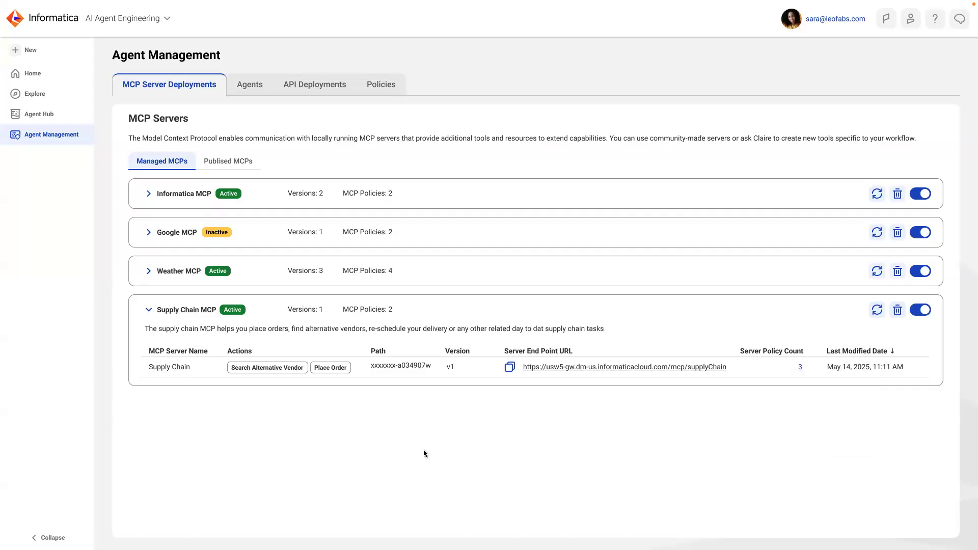